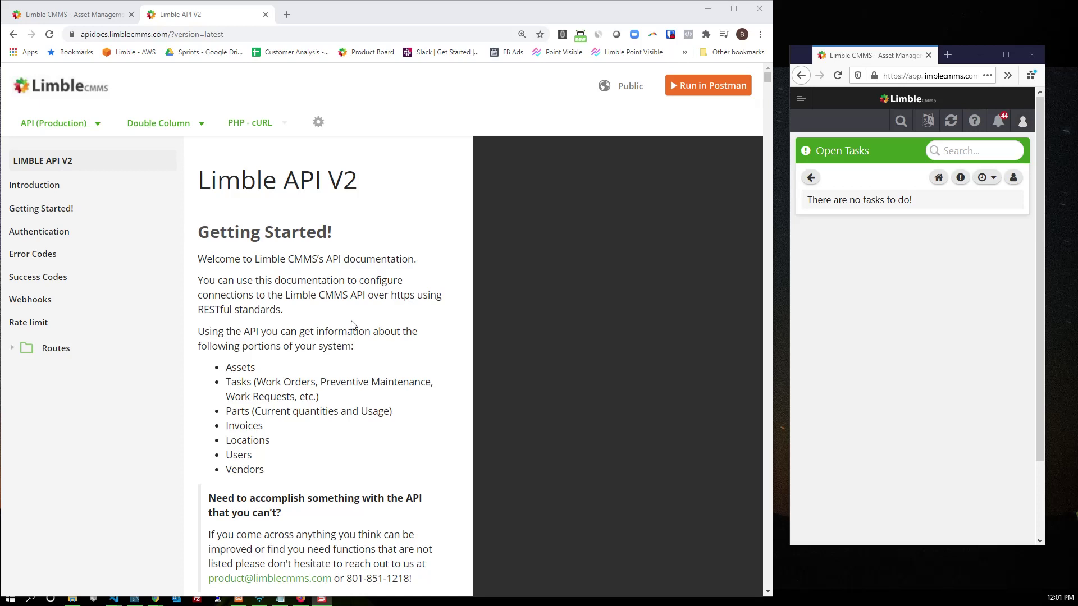
Step: Open the LD Fan - 001 asset from Plant 3's asset list in Limble CMMS
left_click(68, 14)
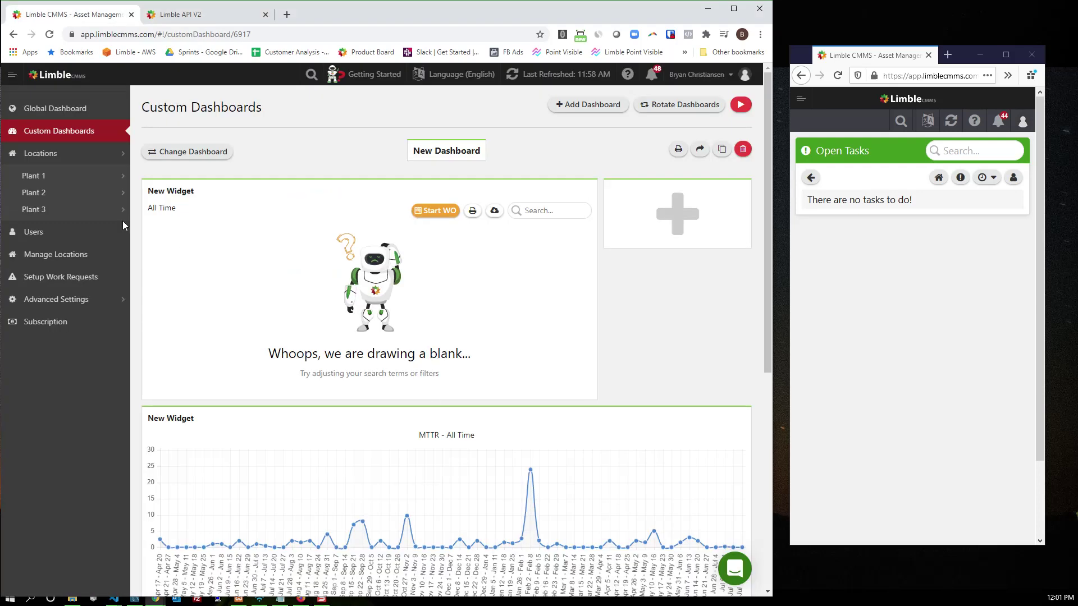
left_click(56, 209)
left_click(60, 252)
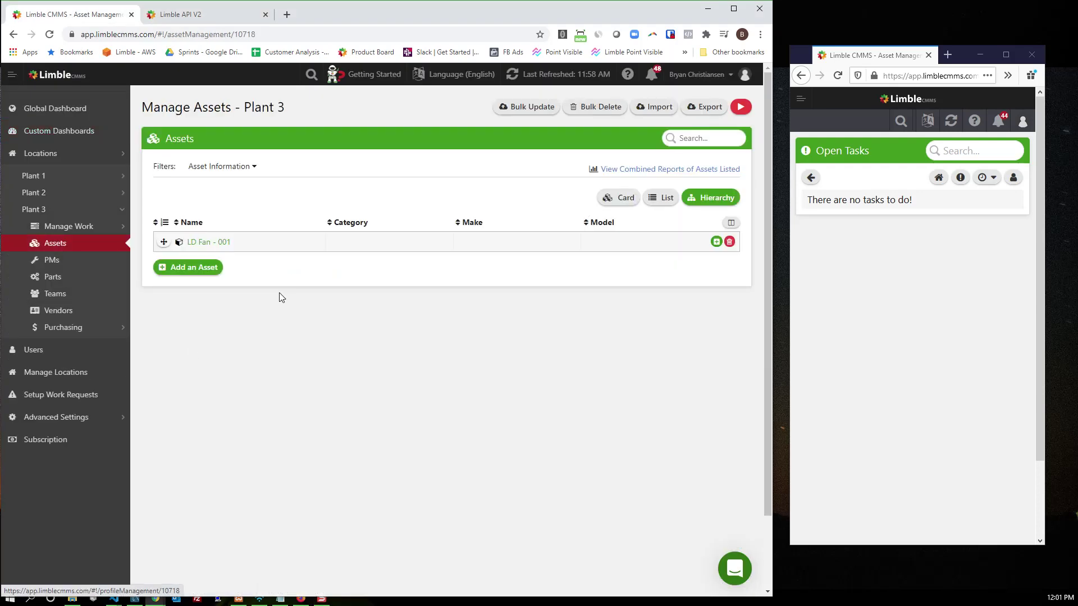
left_click(196, 245)
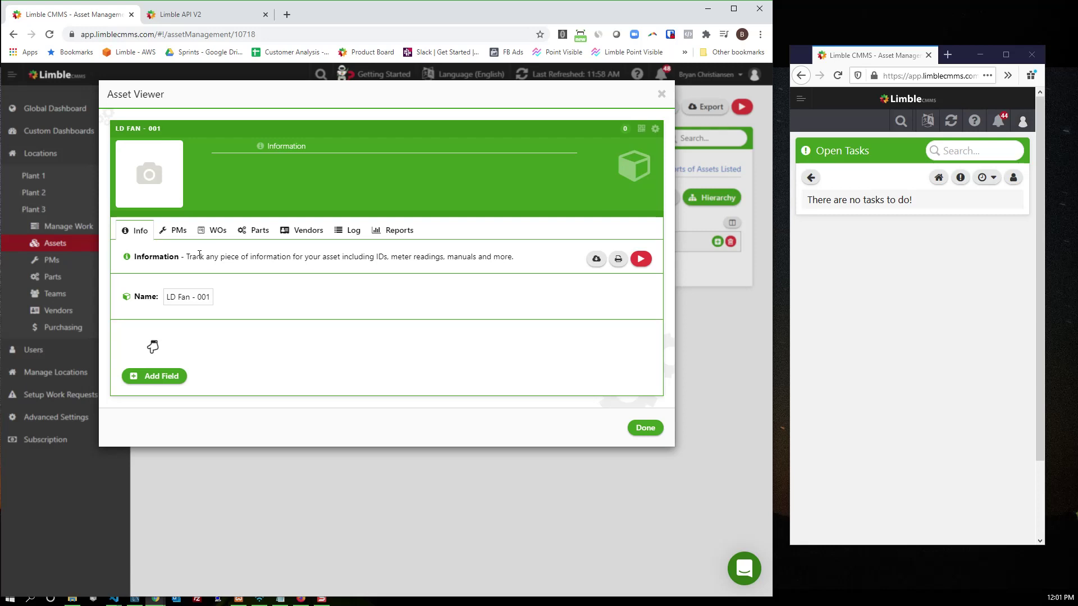
Step: Create a new Number field named Vibration Rate on LD Fan - 001, briefly checking the API docs
left_click(149, 377)
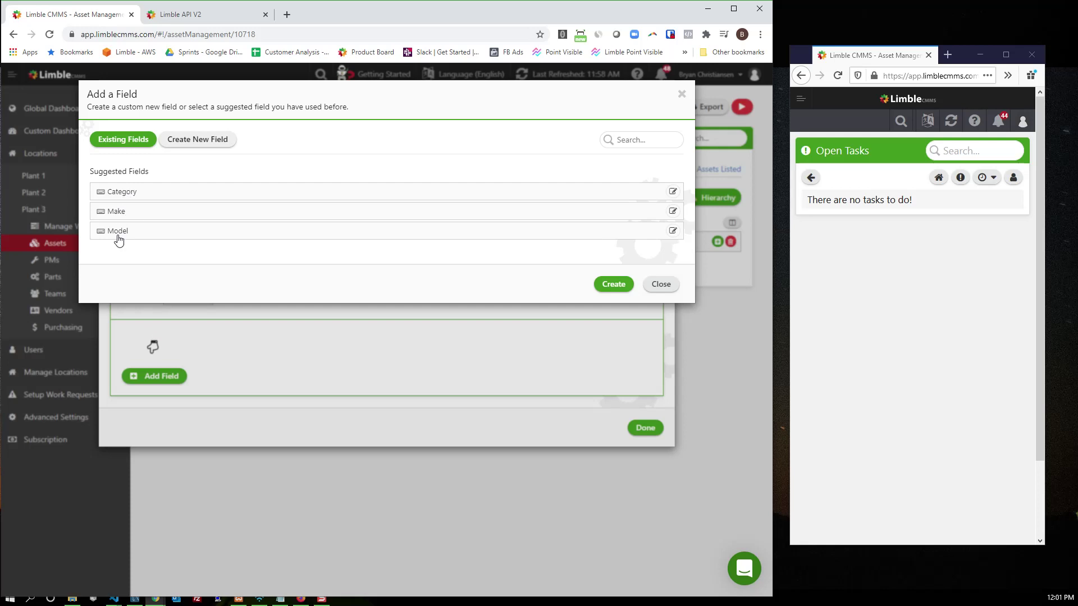
left_click(201, 140)
left_click(178, 183)
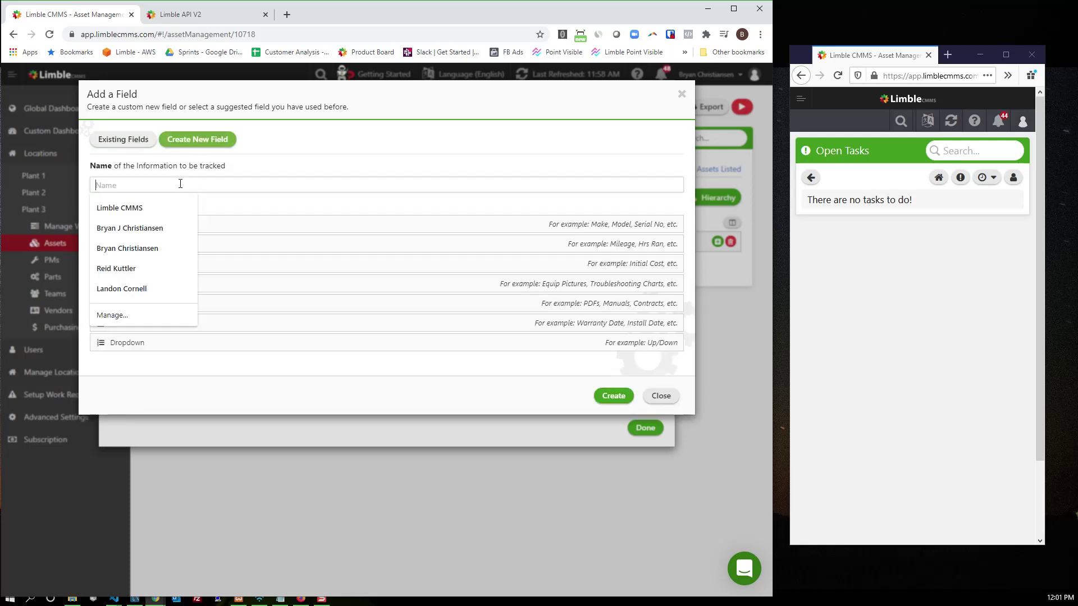
type("Vibration Rate")
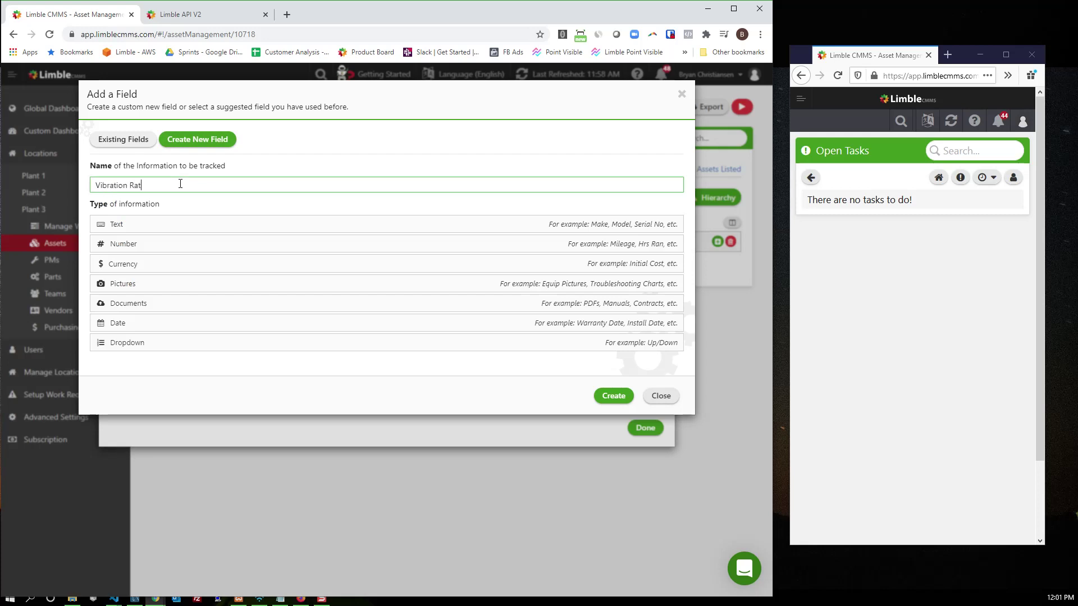
left_click(143, 250)
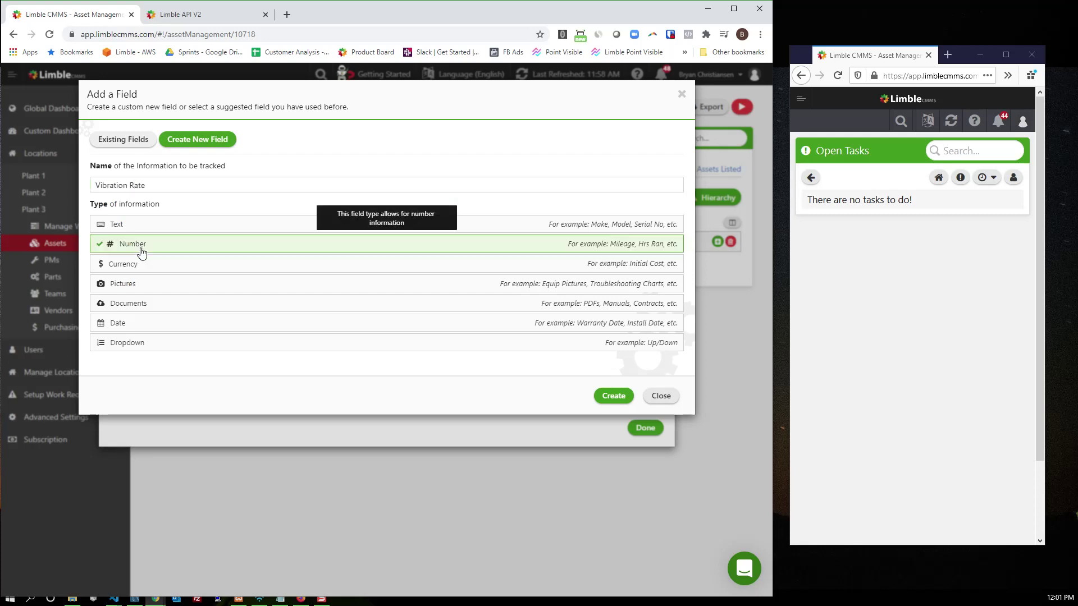
left_click(613, 396)
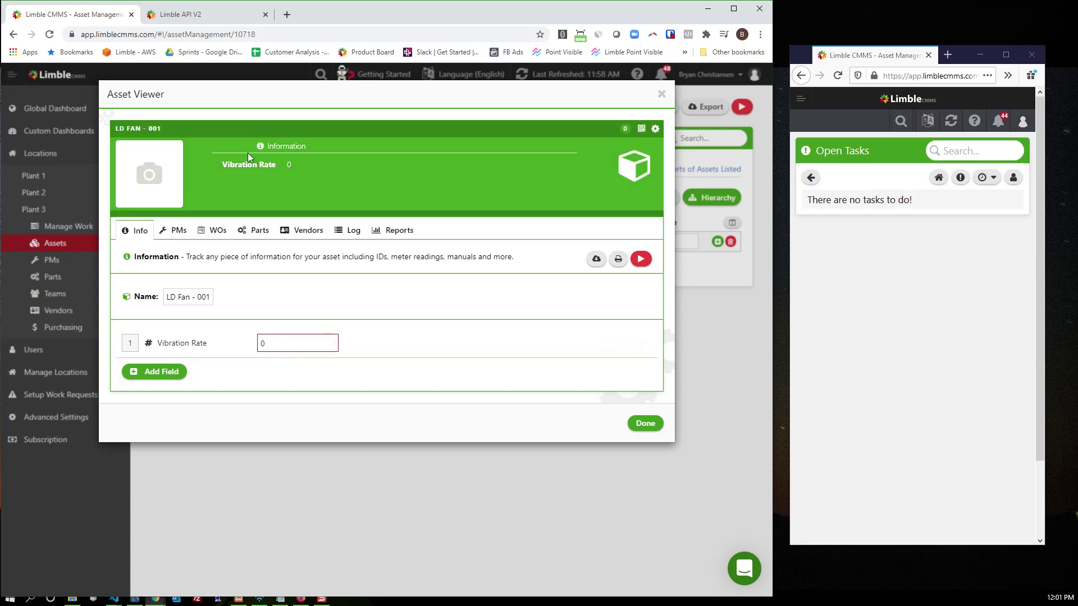
left_click(207, 15)
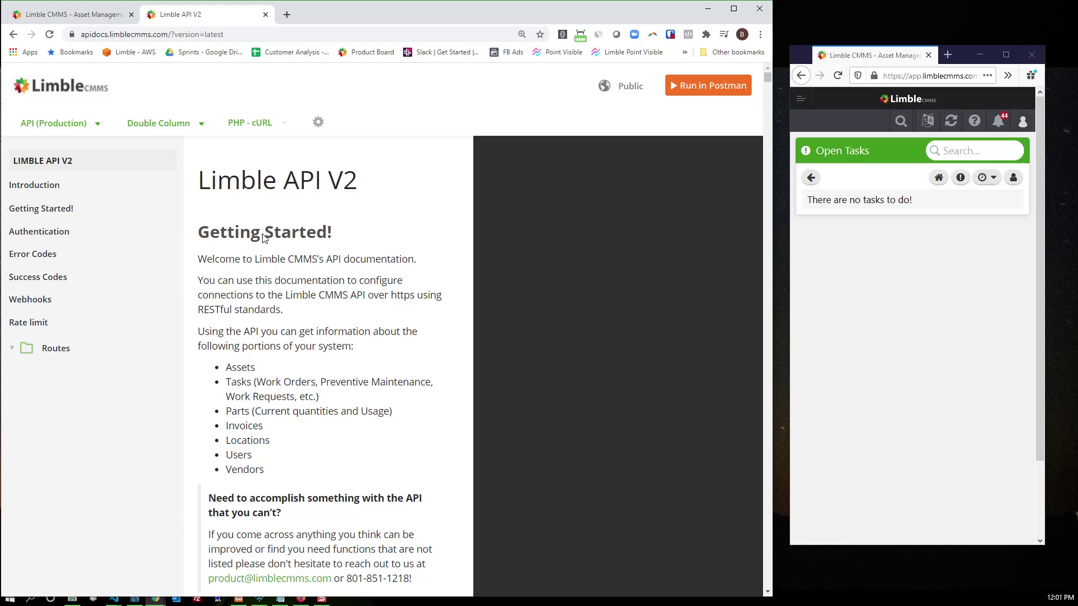
left_click(96, 17)
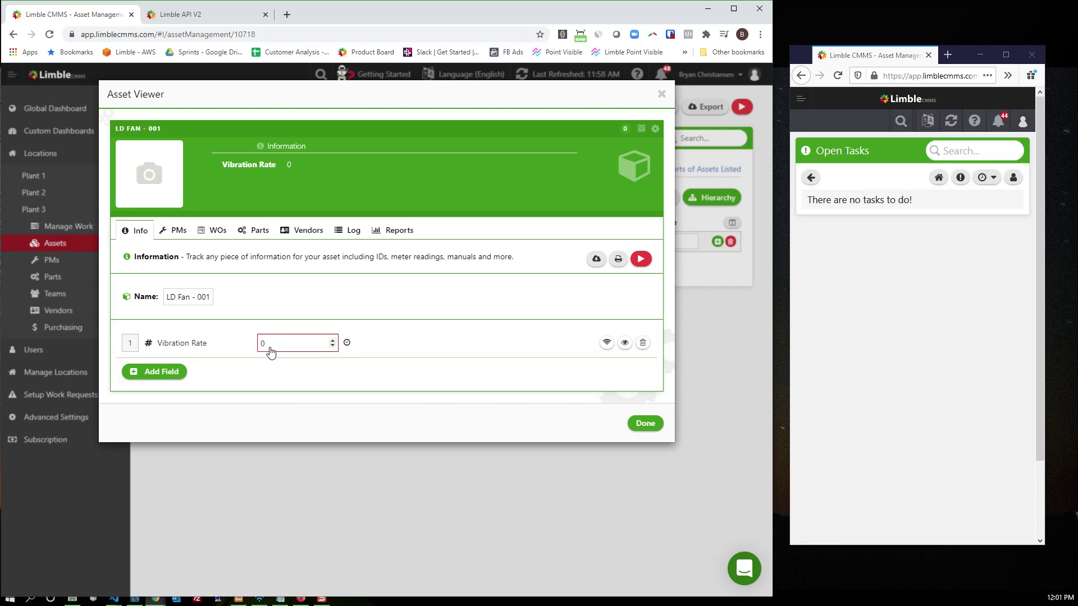
Step: Create a new PM template named Vibration High on the asset's PMs tab
left_click(169, 233)
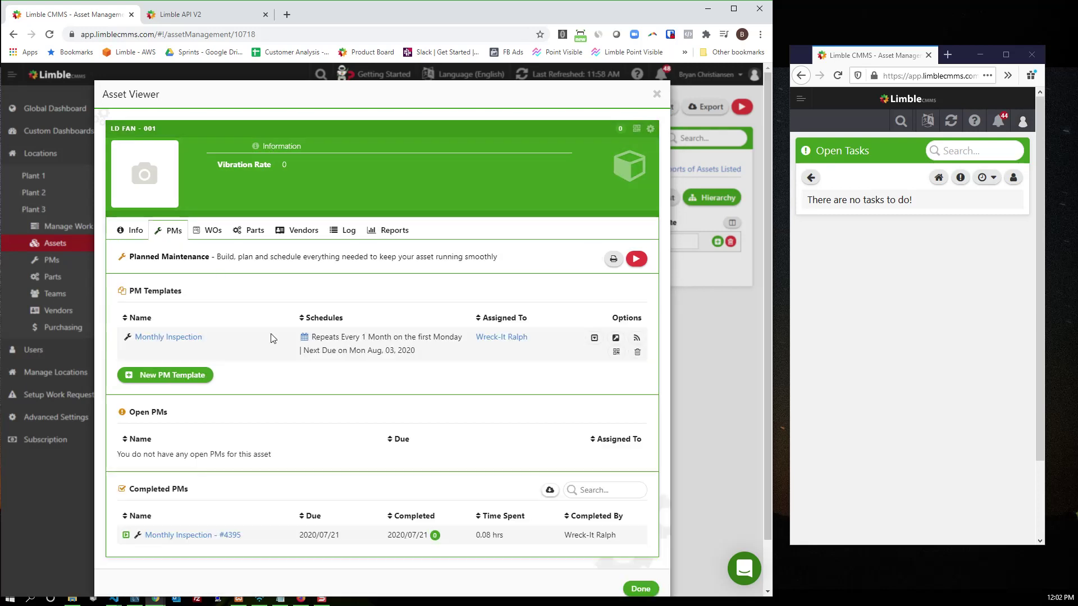
left_click(156, 377)
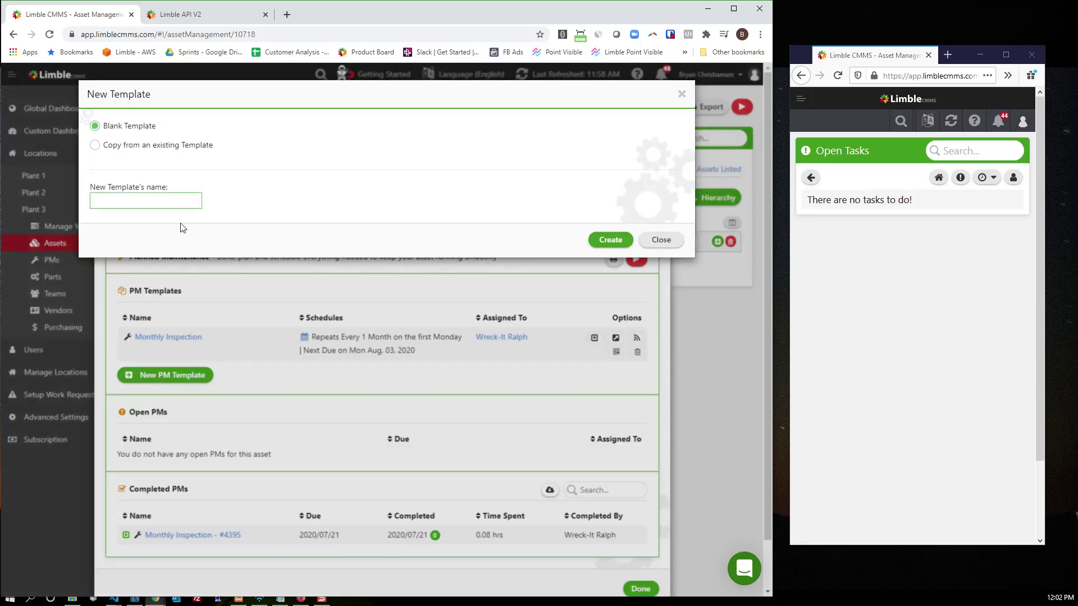
type("Vibration High")
left_click(606, 240)
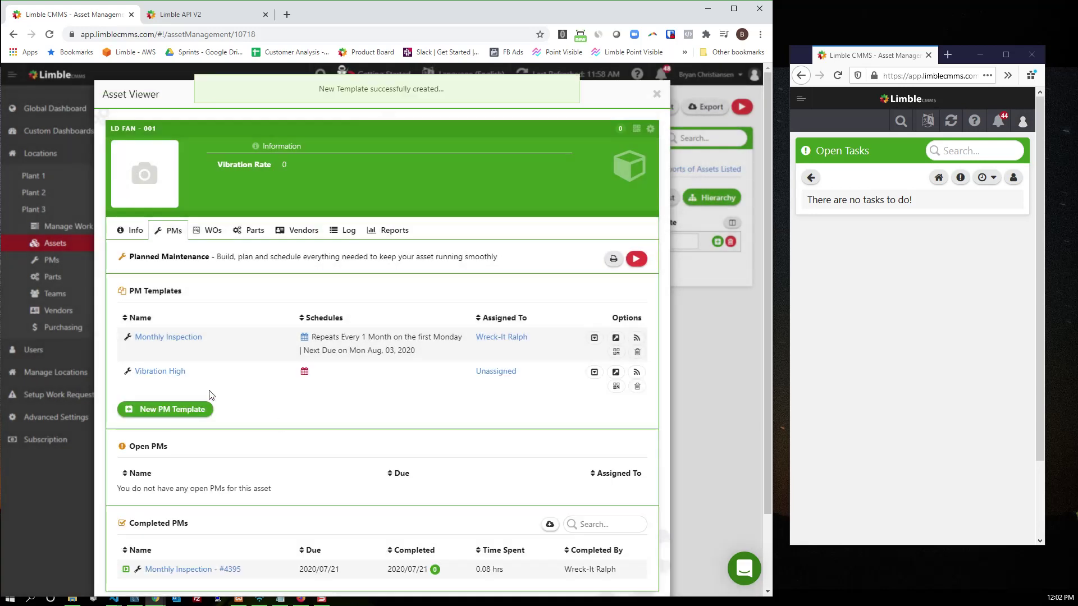
Step: Schedule Vibration High as a threshold trigger when Vibration Rate goes above 50
left_click(313, 373)
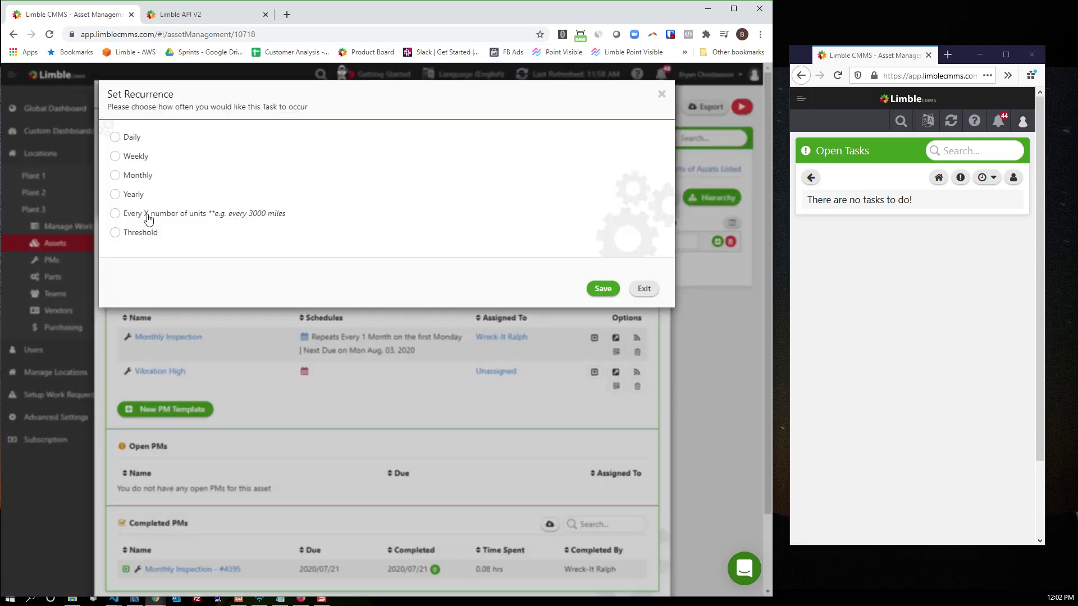
left_click(124, 233)
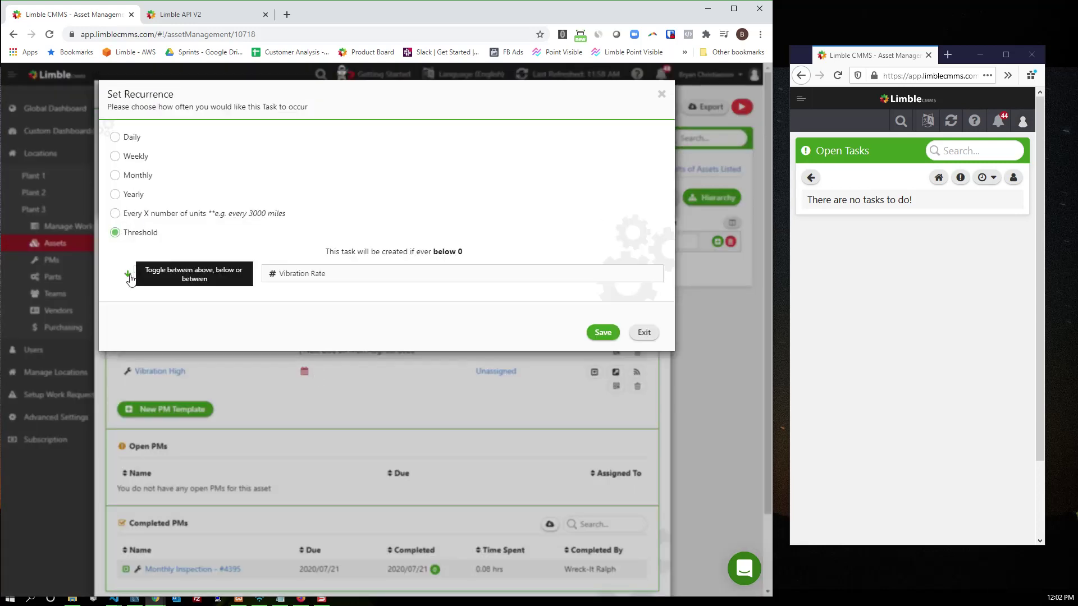
left_click(148, 273)
key("BackSpace")
type("50")
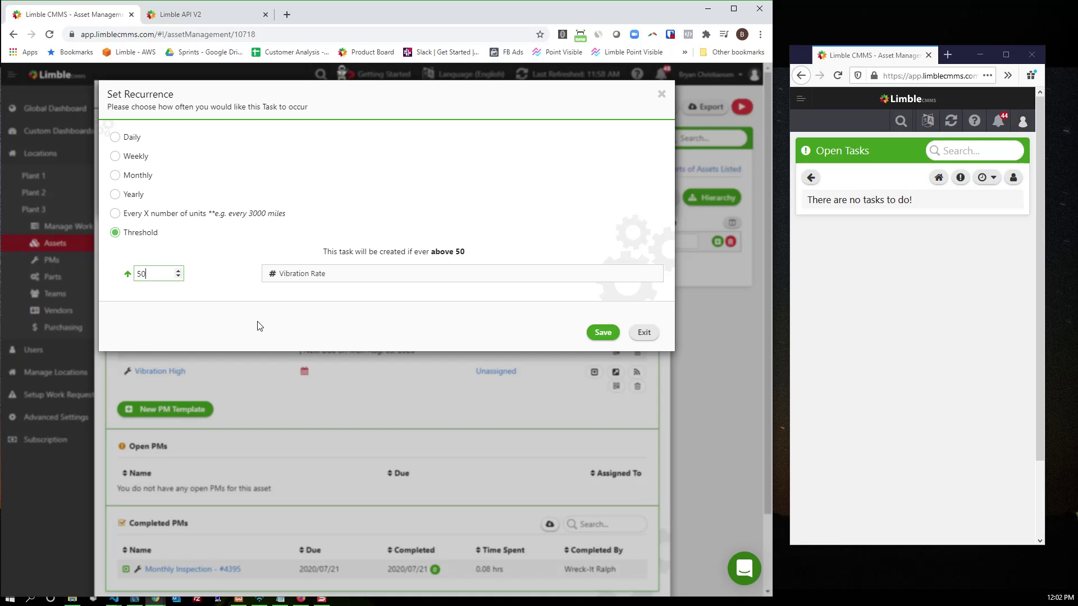
left_click(320, 275)
left_click(603, 332)
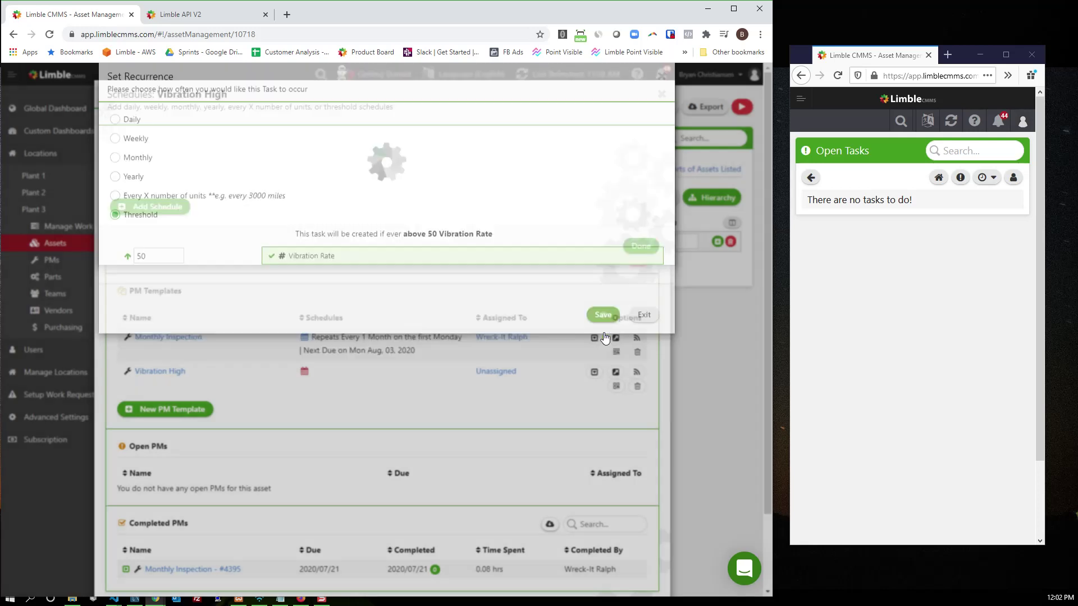
left_click(337, 418)
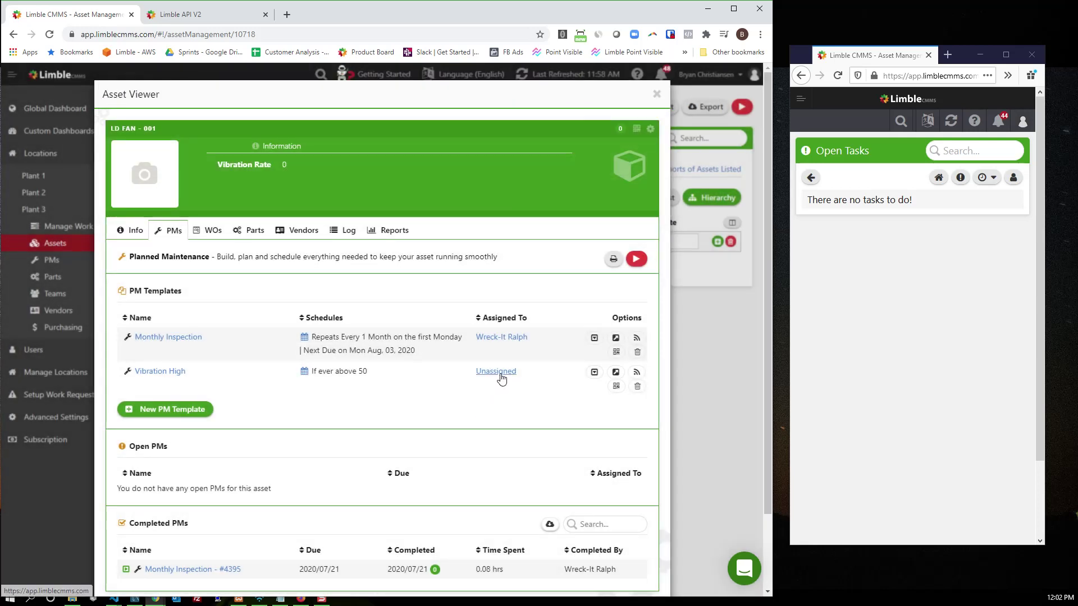
left_click(497, 372)
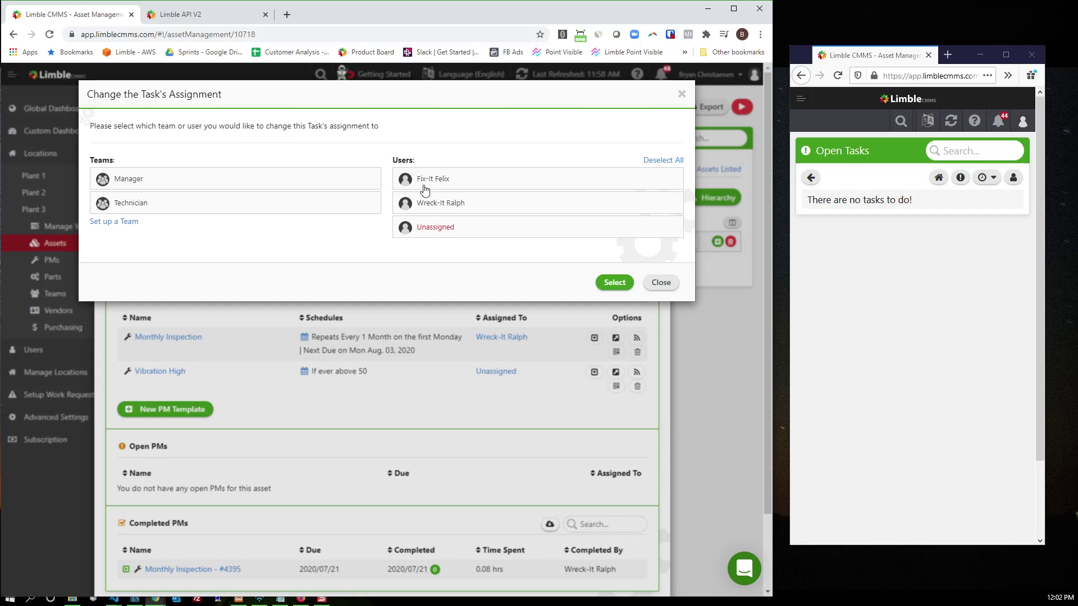
double_click(263, 185)
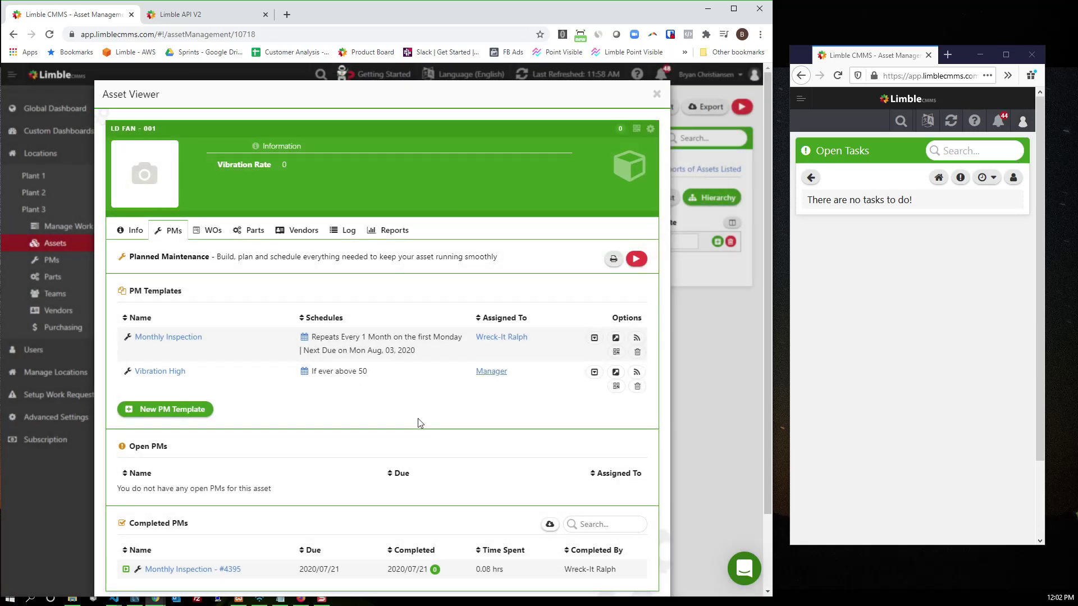
left_click(171, 373)
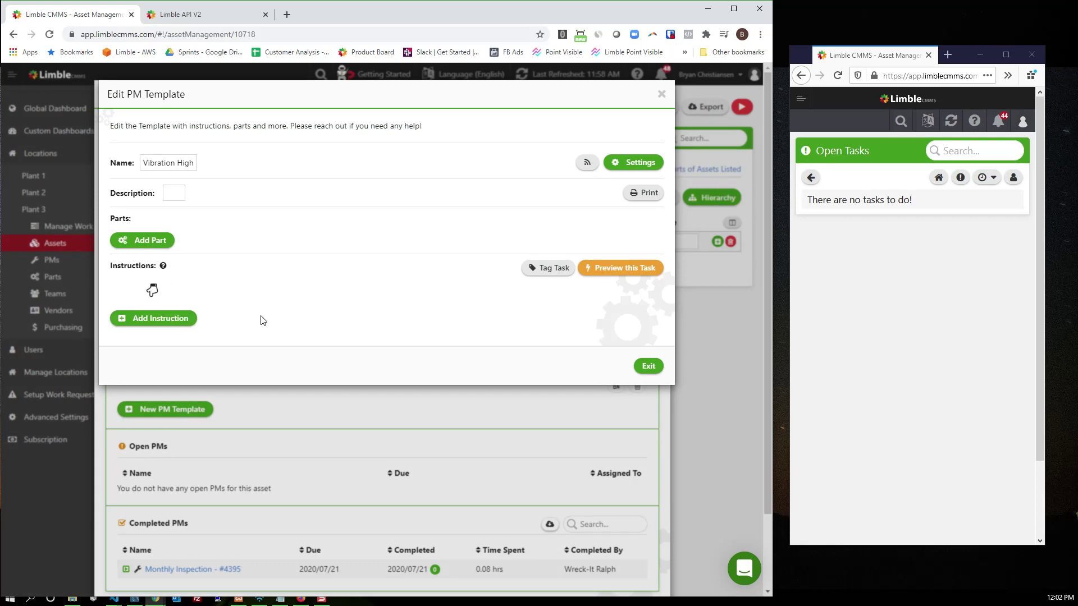
left_click(275, 419)
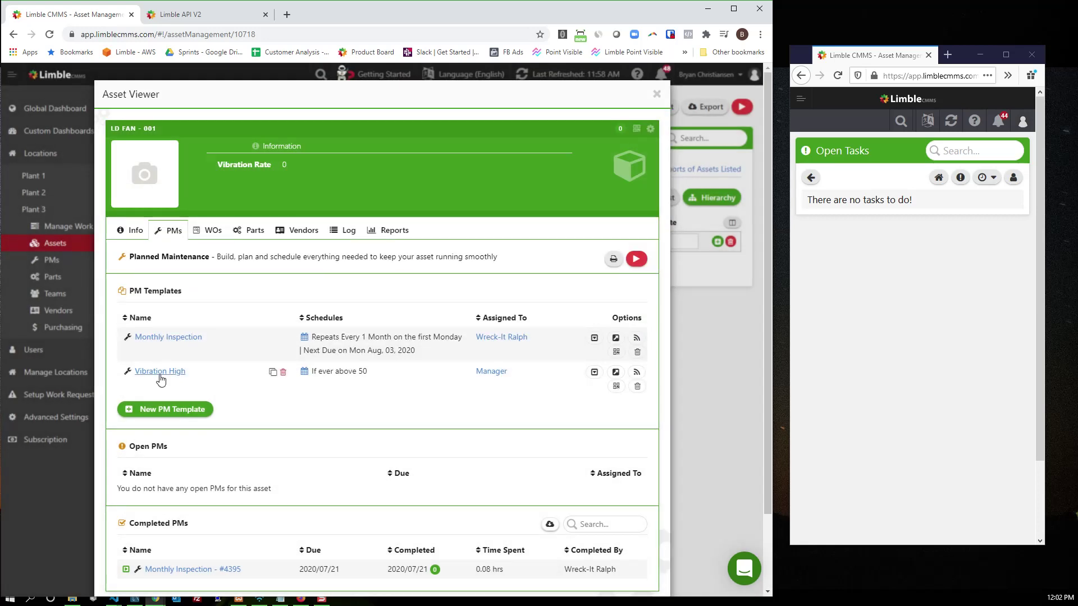
left_click(137, 232)
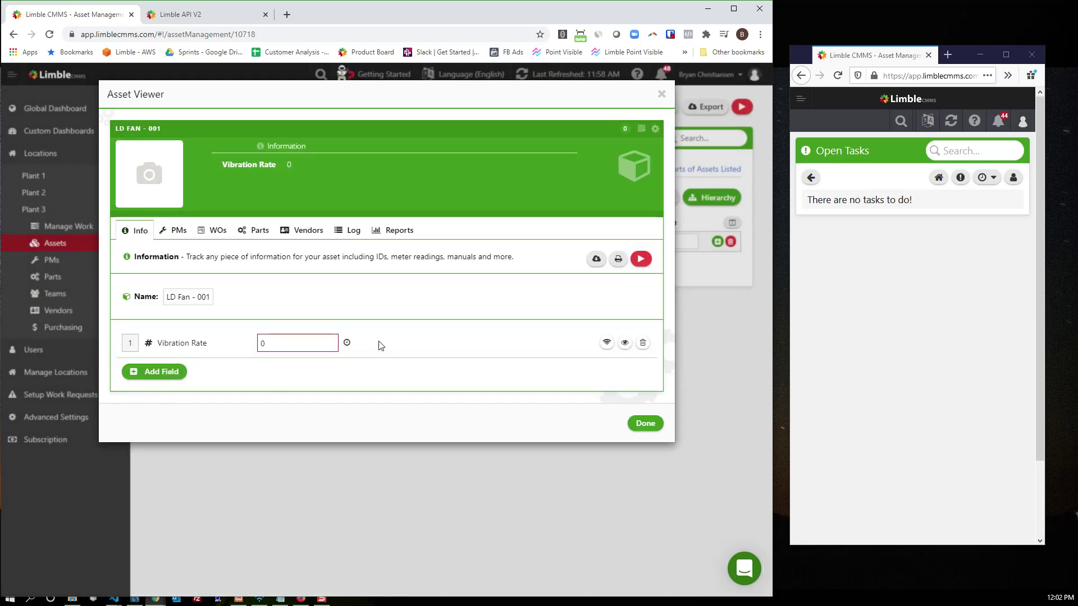
Step: Change the Vibration Rate value from 0 to 80, then review the asset's PMs list
left_click(273, 352)
left_click_drag(259, 345, 311, 352)
type("80")
left_click(331, 284)
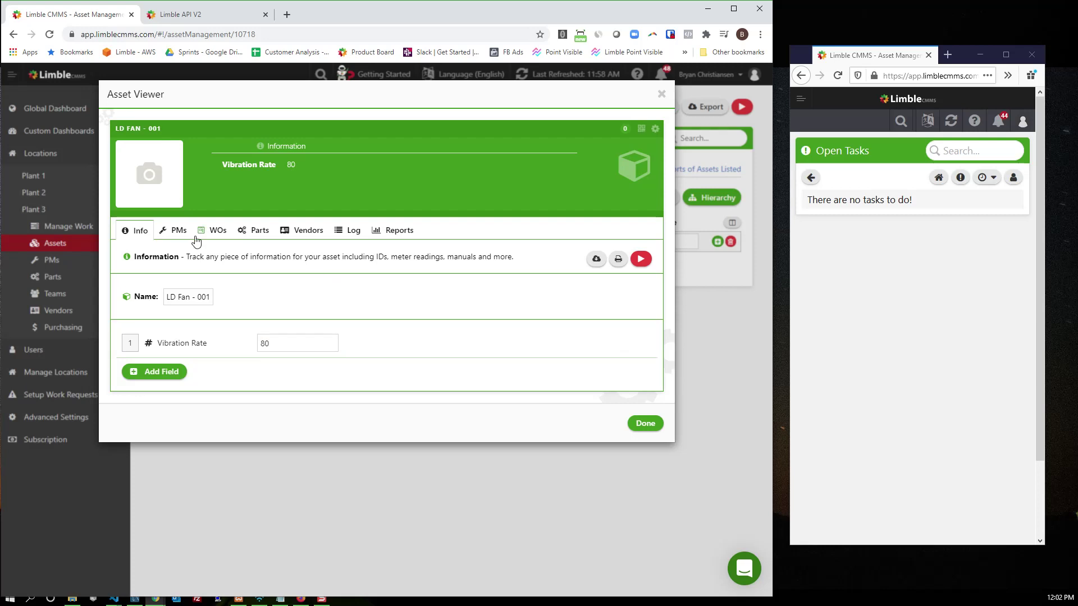
left_click(178, 231)
scroll(416, 447, "down", 1)
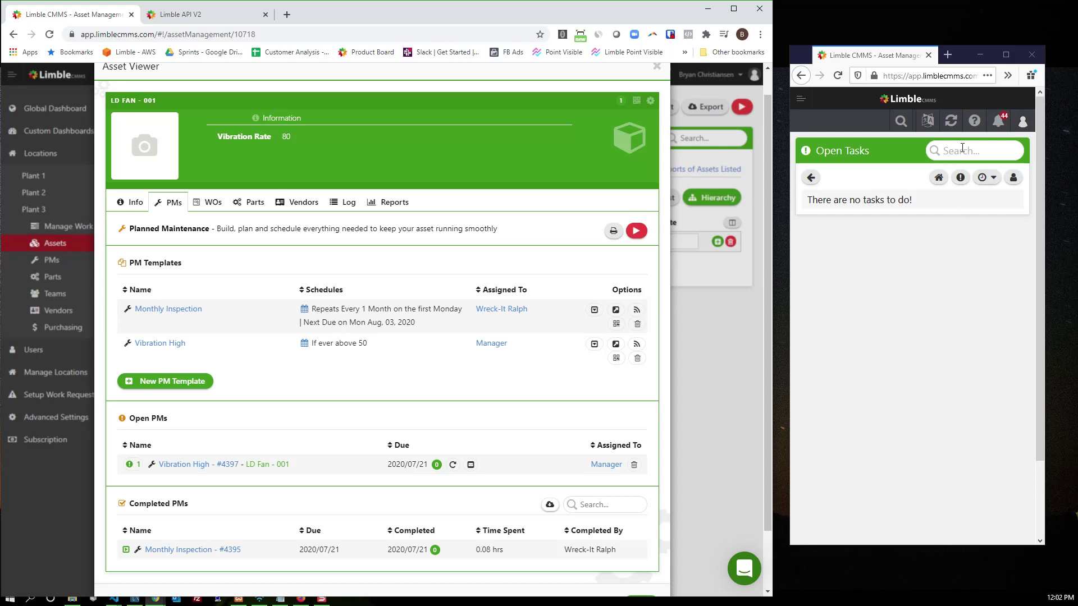
Step: Assign the open Vibration High - #4397 PM to the technician and refresh their Open Tasks
left_click(951, 122)
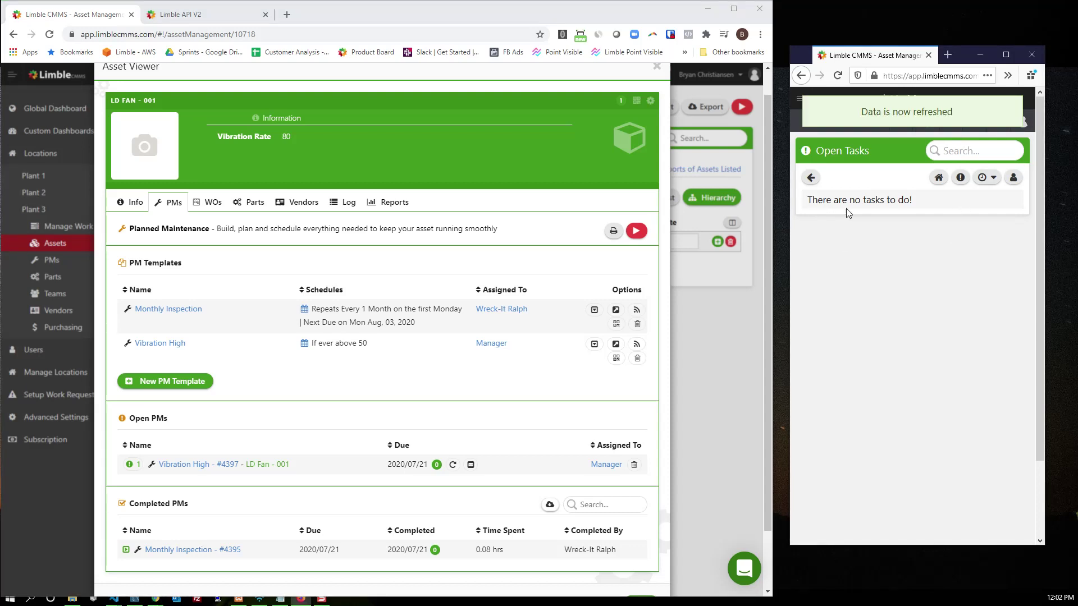
left_click(607, 464)
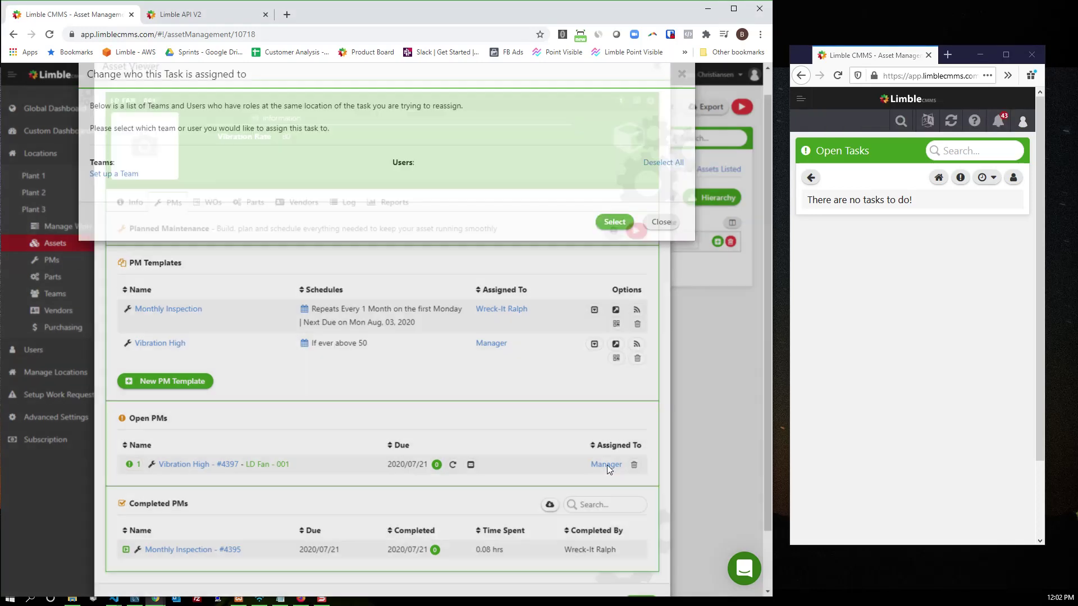
double_click(445, 225)
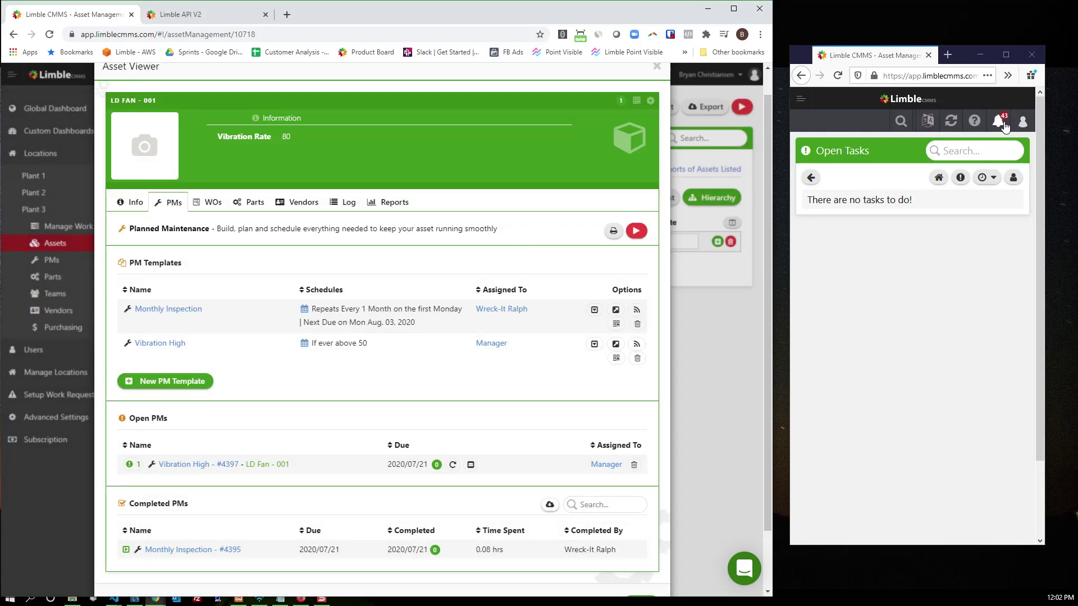
left_click(1022, 123)
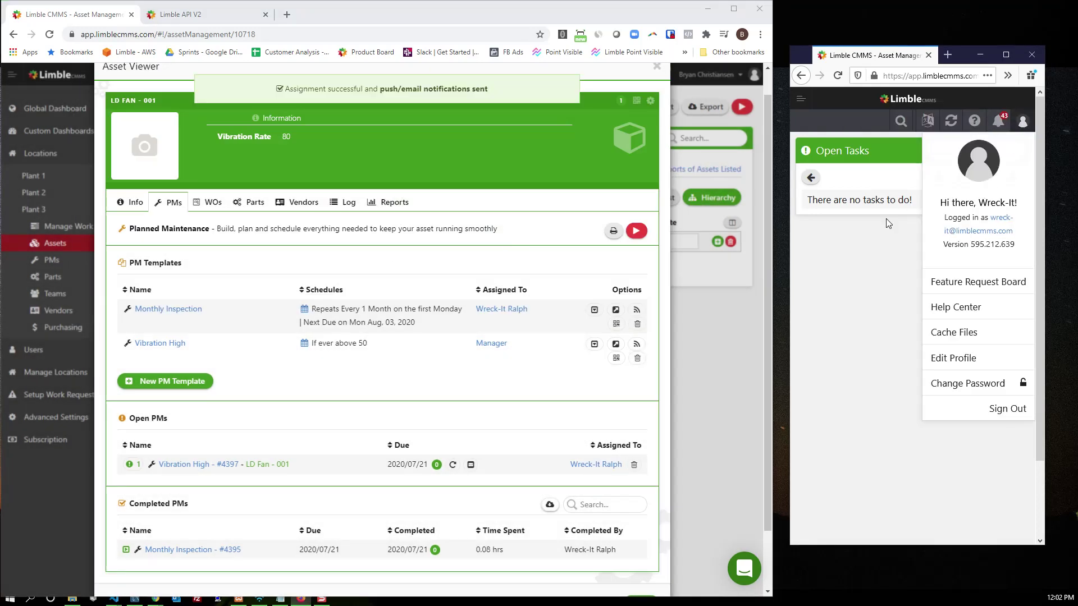
left_click(950, 121)
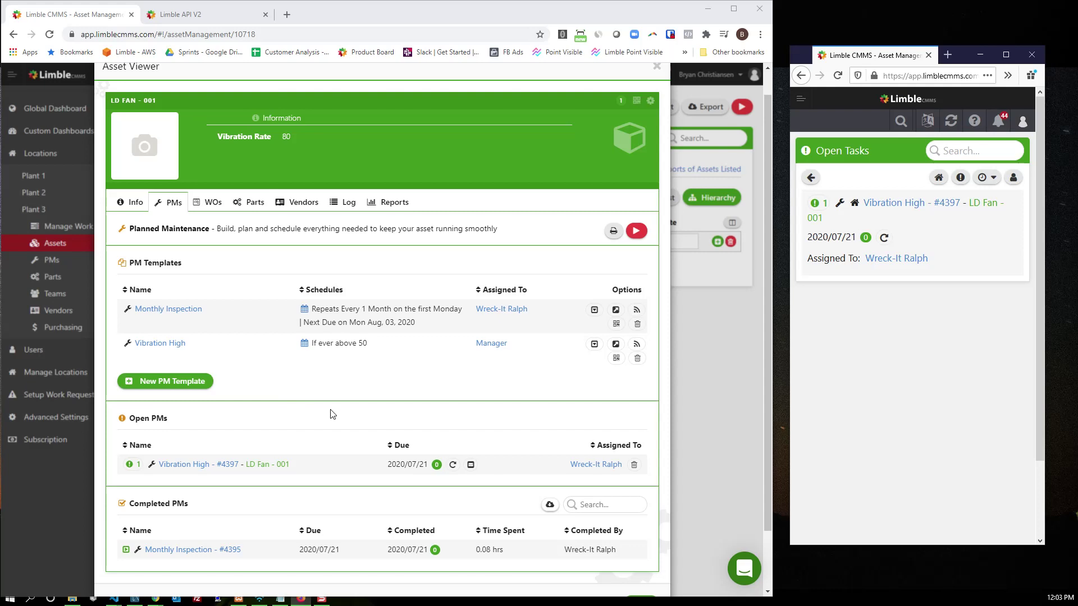
Step: Switch to the Limble API V2 documentation and expand its Routes section
left_click(202, 14)
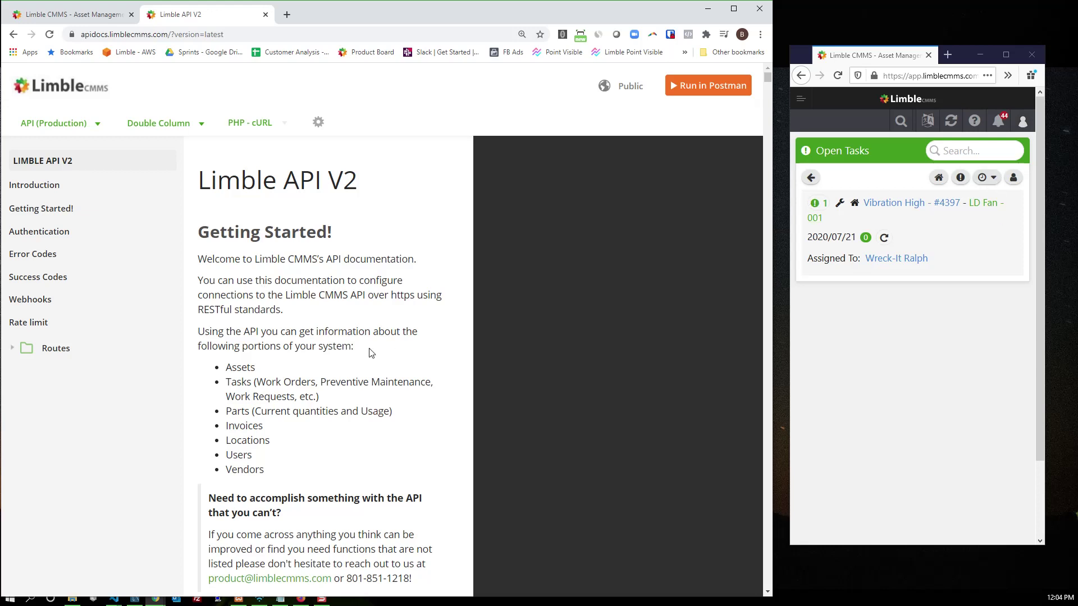
left_click(12, 349)
Step: Open the Update Asset Field Value route under Routes > Assets > Fields
left_click(23, 370)
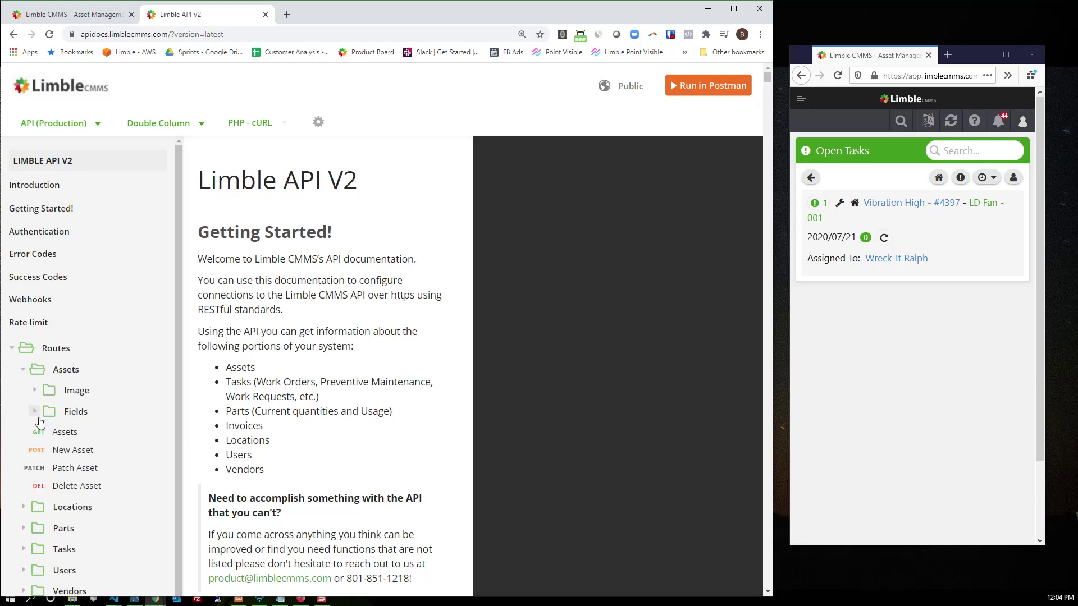
left_click(35, 413)
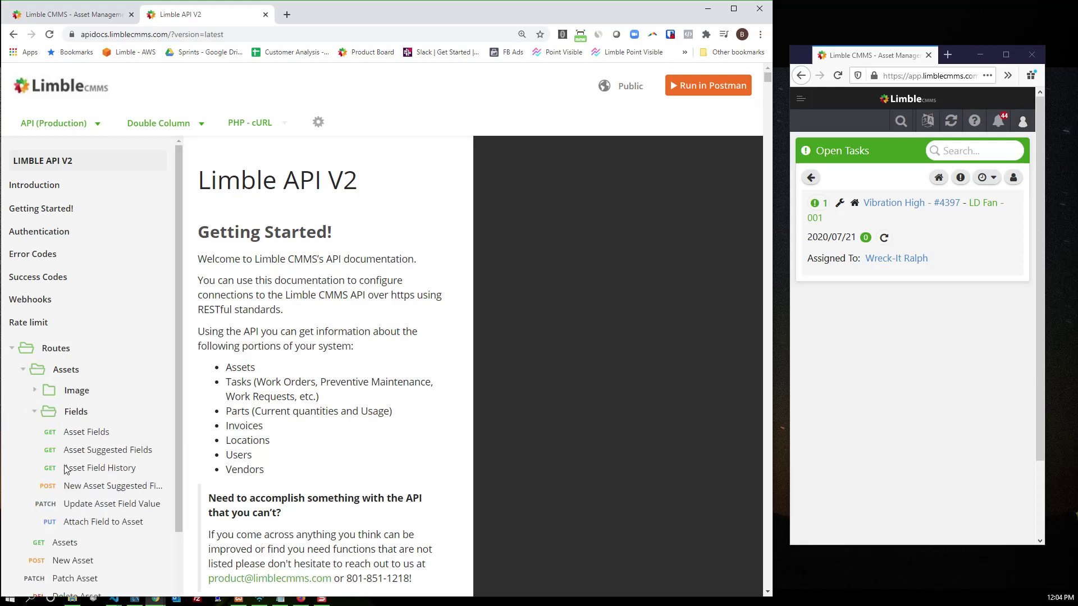
left_click(113, 504)
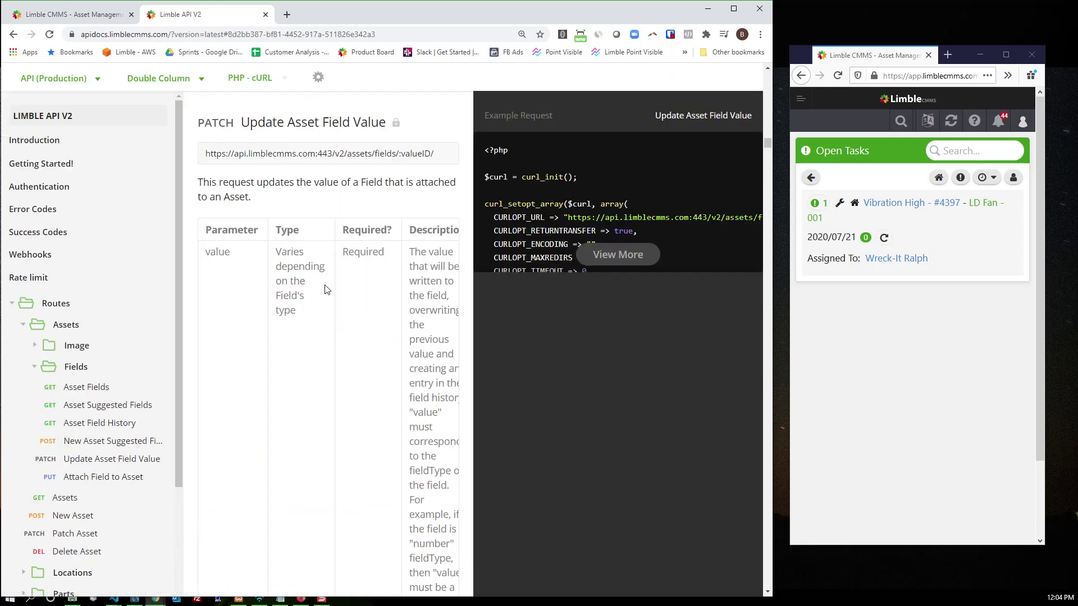
Step: Change LD Fan's Vibration Rate from 80 to 82, then return to the API docs
key("ctrl+shift+Tab")
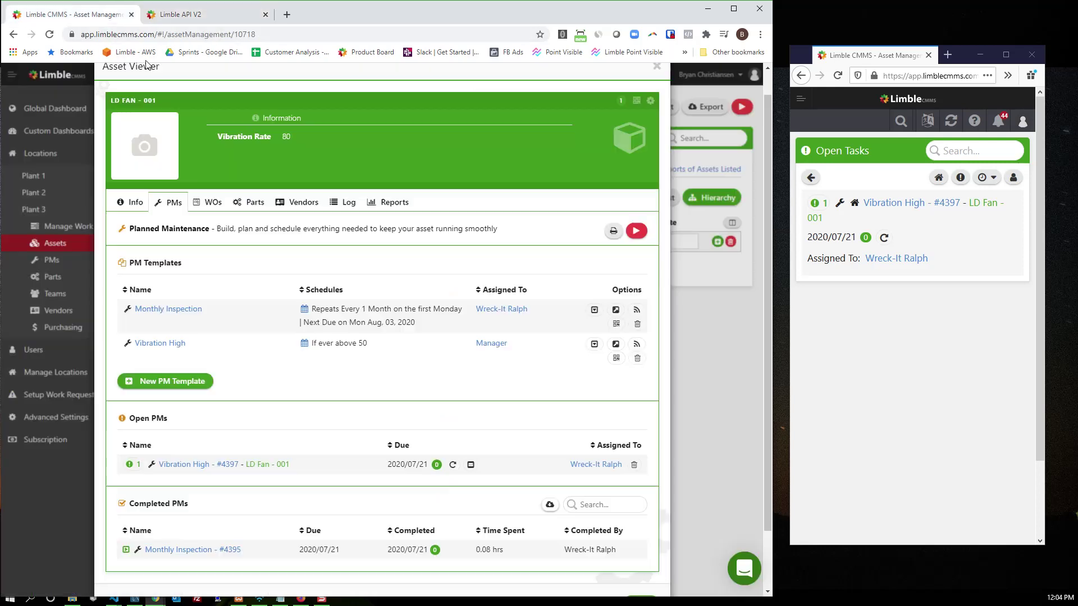
left_click(331, 343)
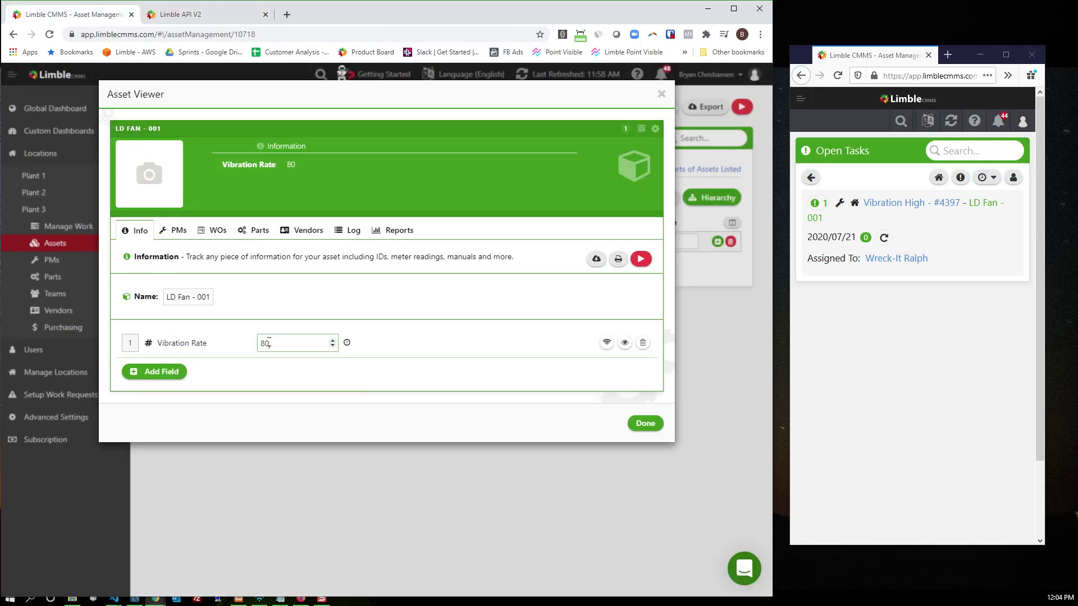
key("BackSpace")
type("2")
left_click(365, 377)
left_click(196, 14)
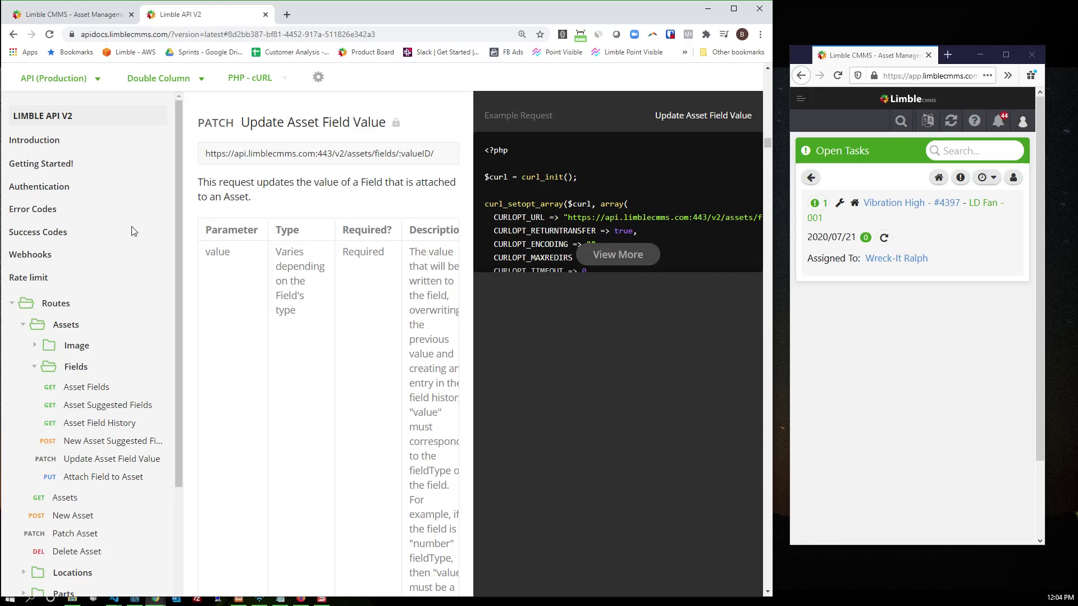
scroll(247, 345, "up", 2)
scroll(247, 344, "up", 2)
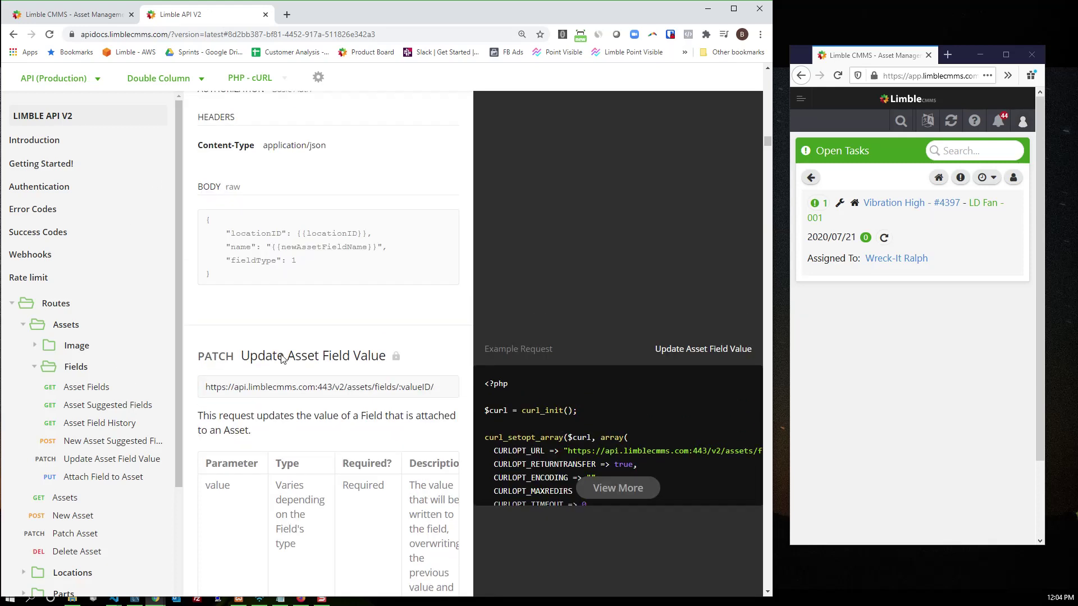